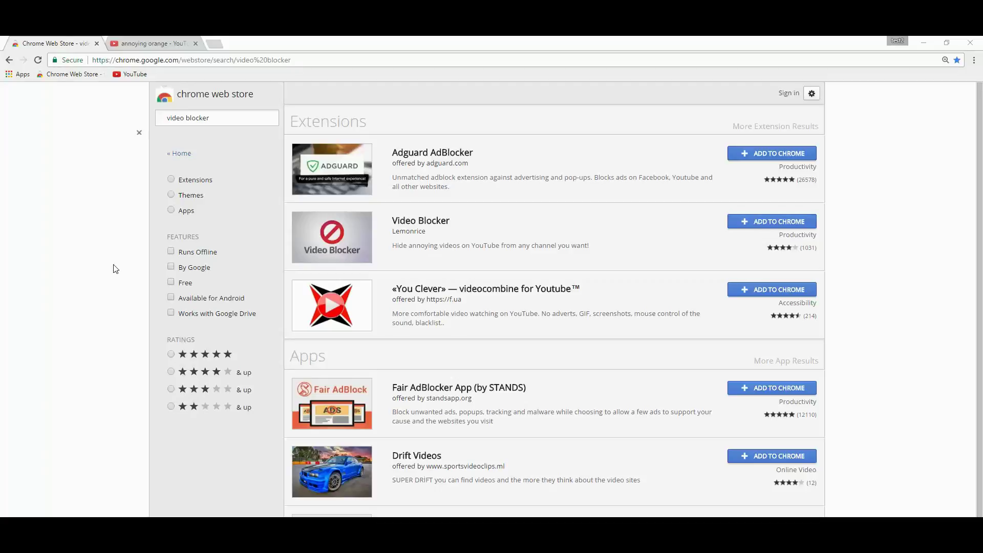
Open the Video Blocker (Lemonrrice) listing from the 'video blocker' Web Store results.
left_click(463, 238)
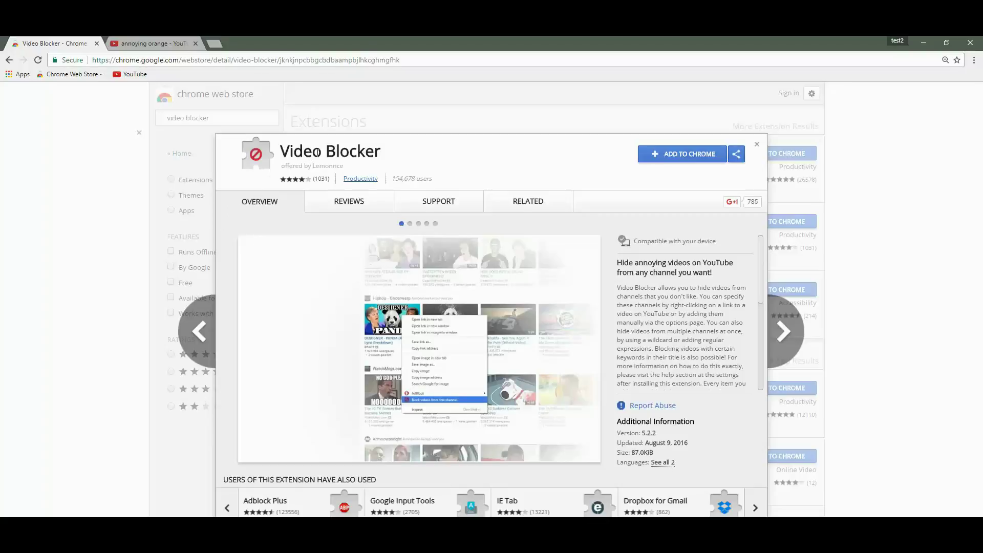
Add Video Blocker to Chrome and open its popup showing an empty block list.
left_click(666, 156)
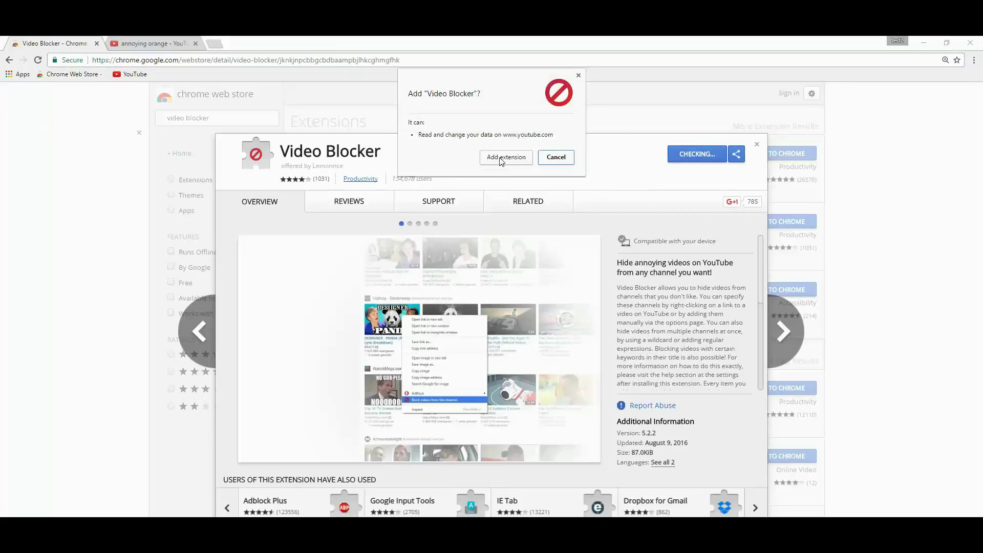
left_click(501, 158)
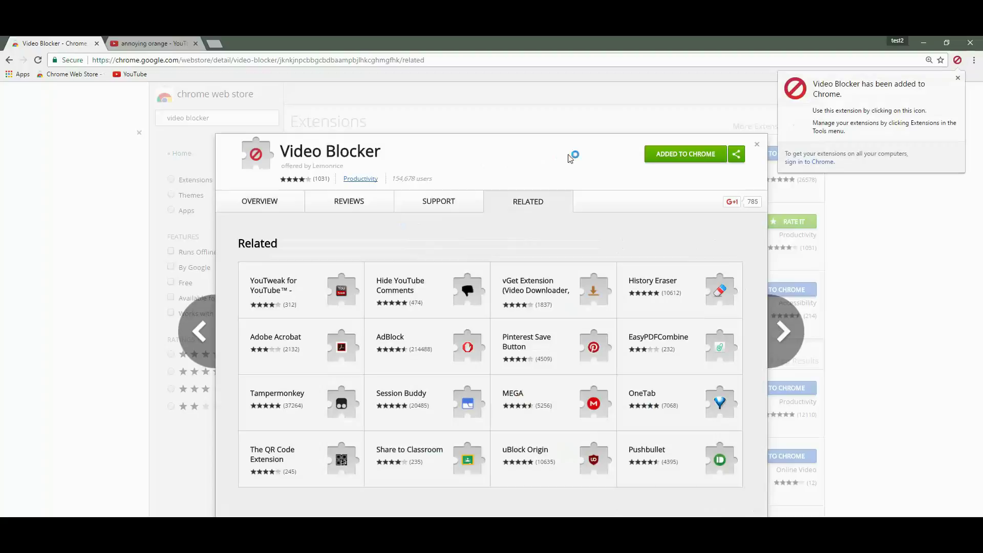
left_click(957, 78)
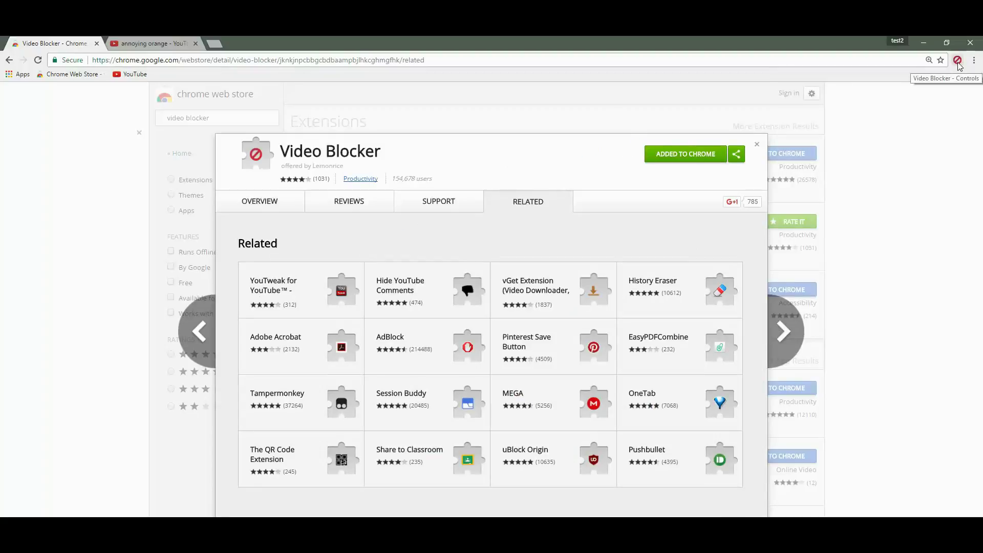
left_click(957, 61)
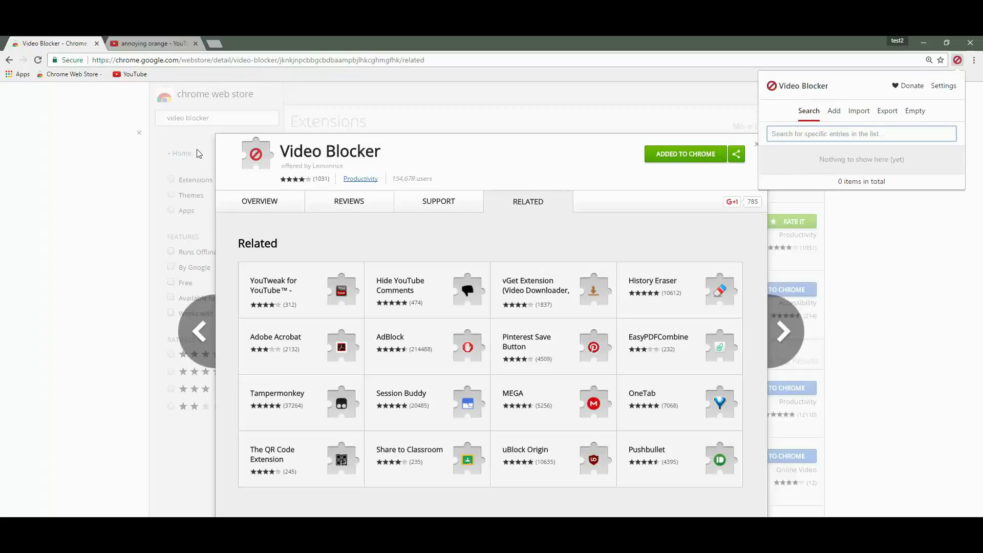
Replace the annoying orange search on YouTube with 'late night'.
left_click(153, 44)
triple_click(217, 105)
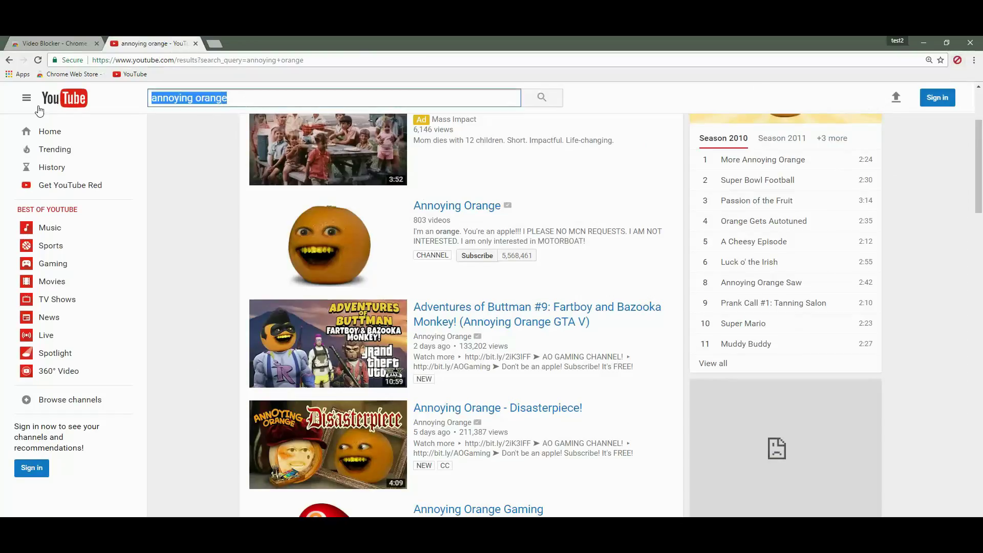
type("late night")
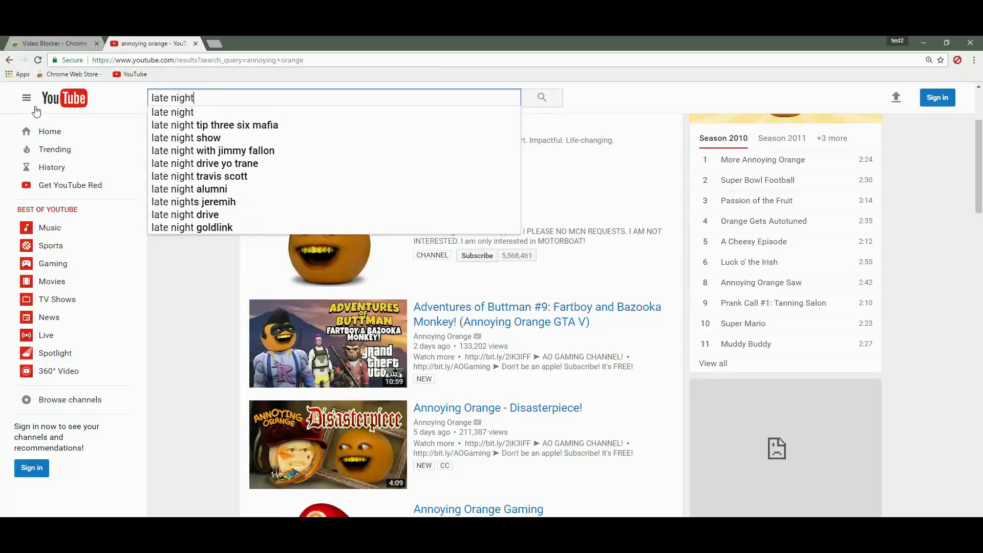
key("Return")
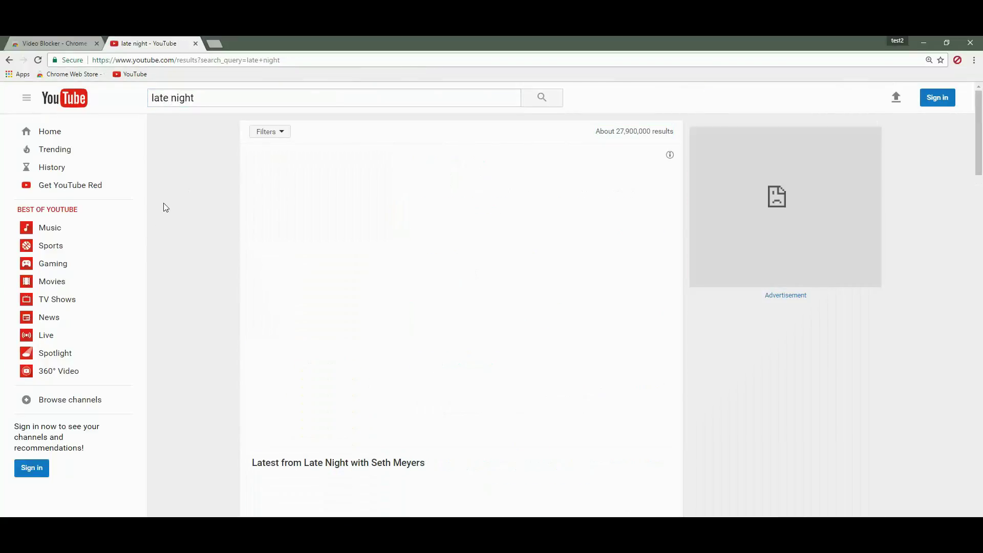
Scroll through Video Blocker's 'Extension installed' welcome window listing its features.
scroll(279, 382, "down", 4)
scroll(318, 434, "up", 4)
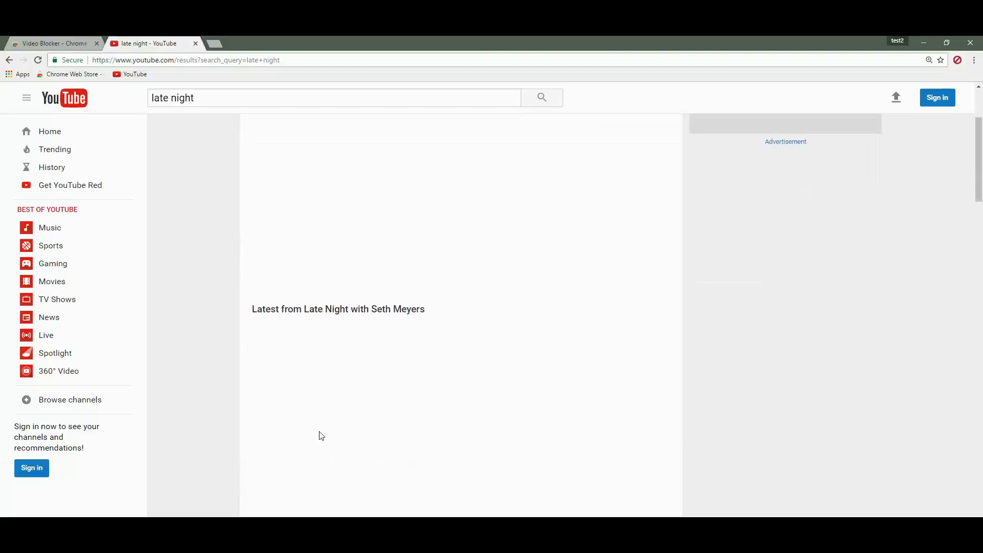
scroll(373, 384, "down", 15)
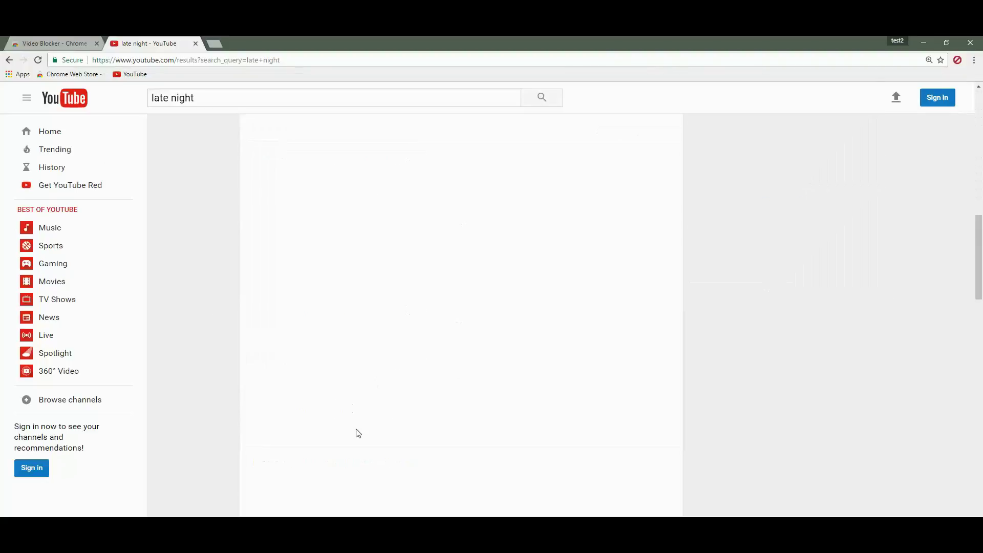
scroll(369, 433, "up", 12)
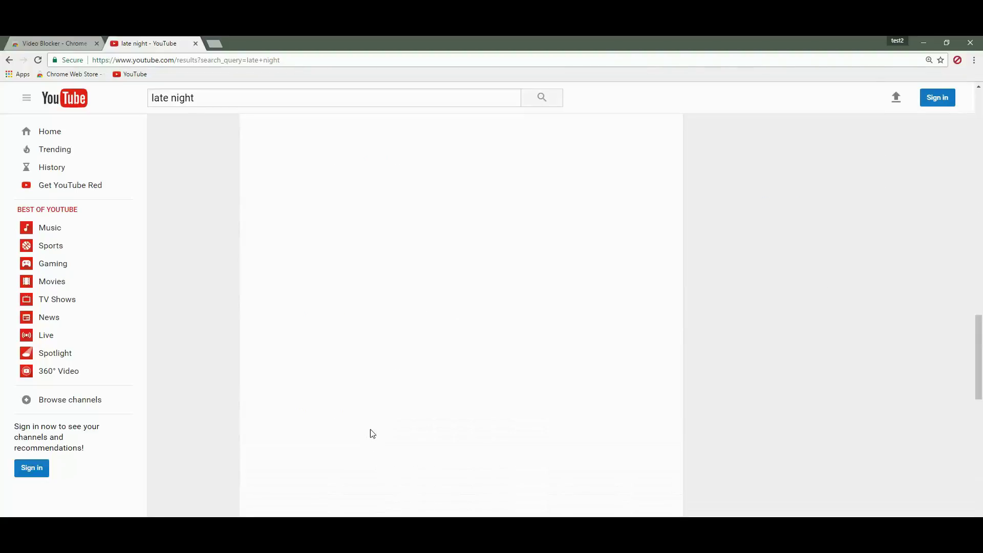
scroll(378, 420, "up", 6)
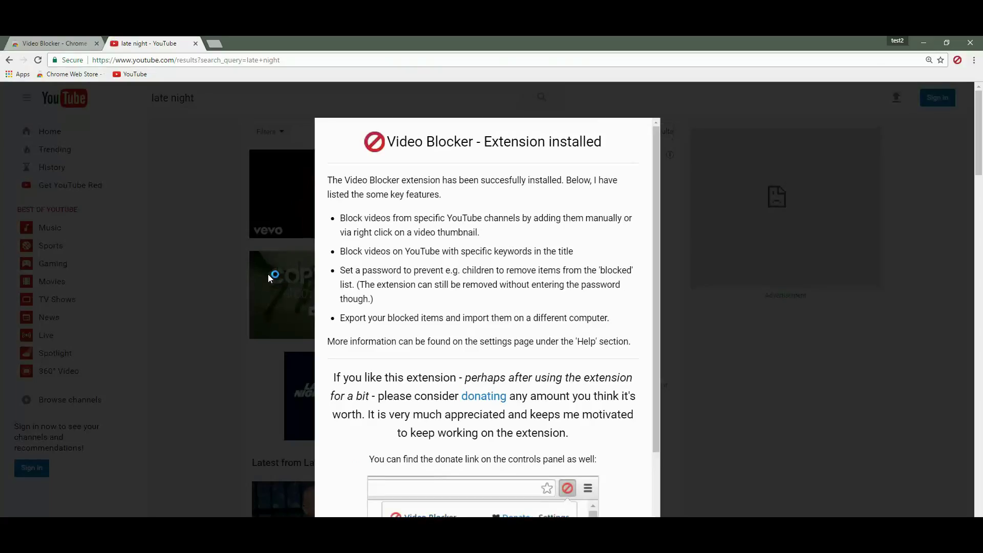
scroll(268, 277, "down", 4)
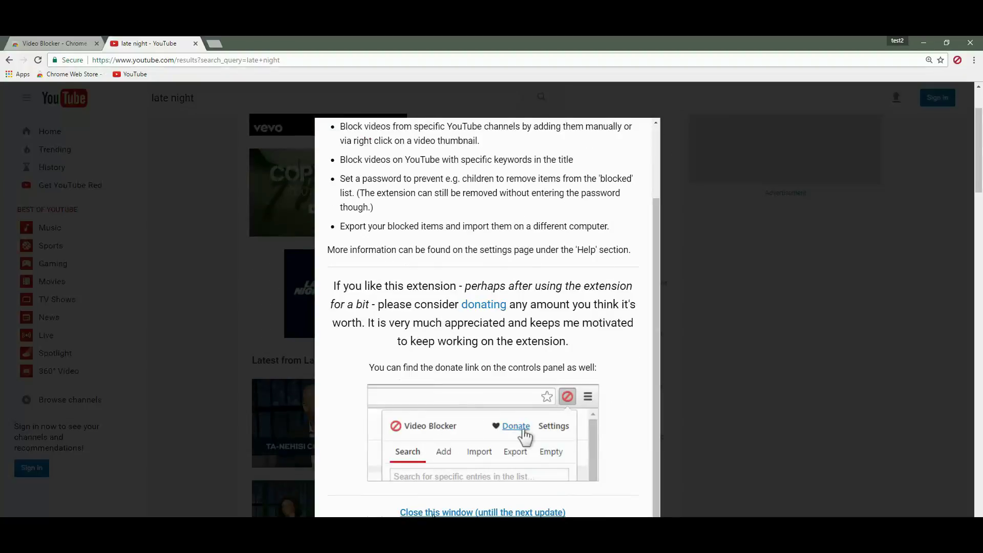
scroll(398, 204, "up", 4)
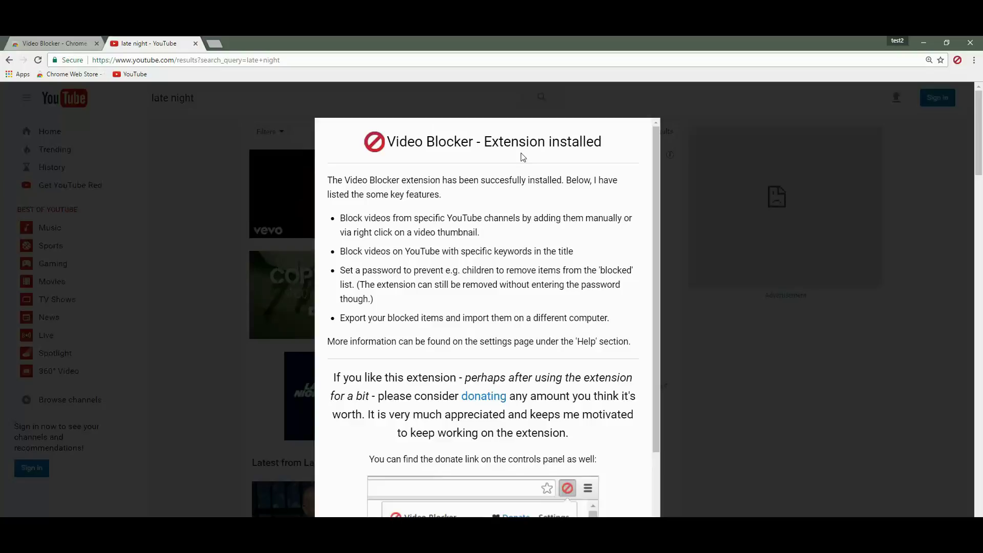
scroll(602, 150, "down", 3)
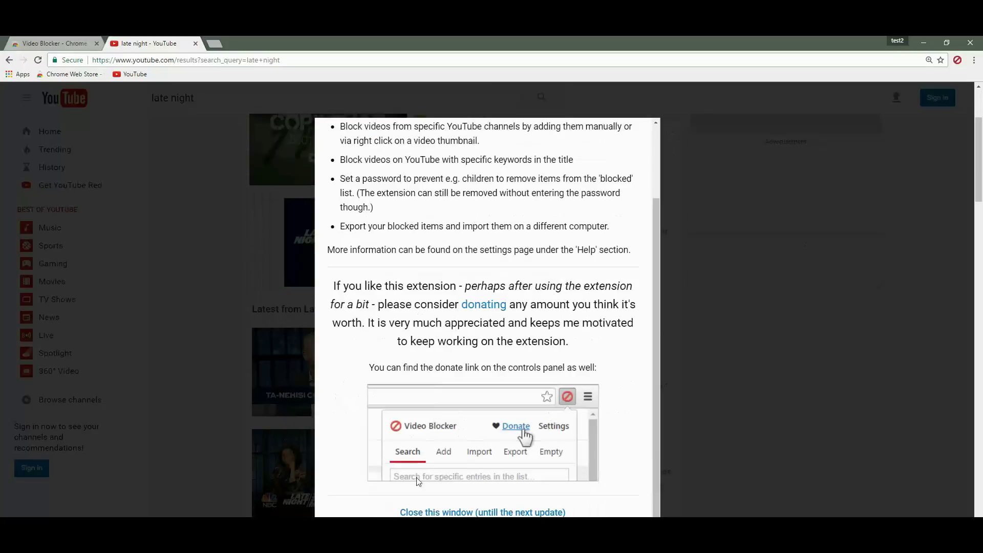
Close the Video Blocker installation notice and browse the late night results.
left_click(441, 513)
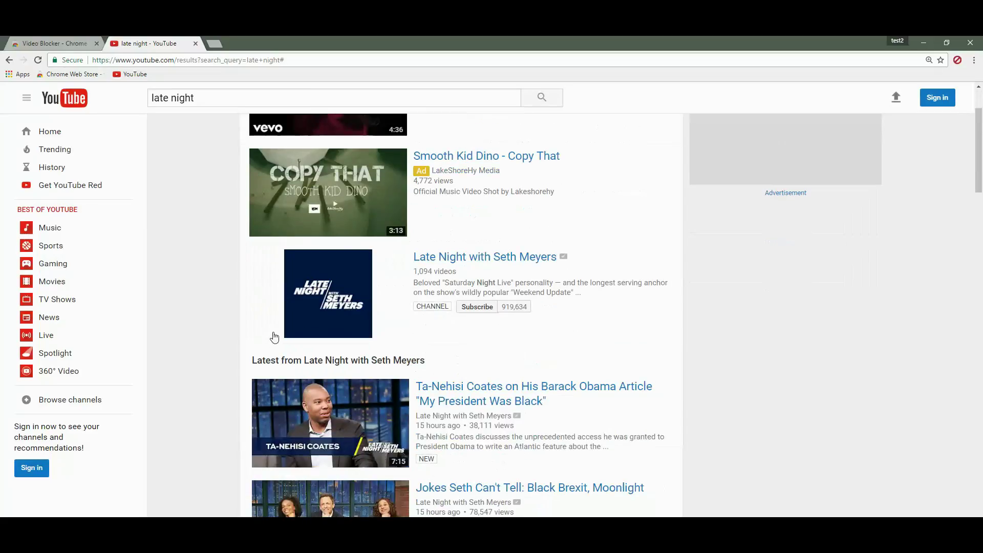
scroll(726, 268, "down", 6)
scroll(489, 412, "down", 9)
scroll(487, 424, "up", 6)
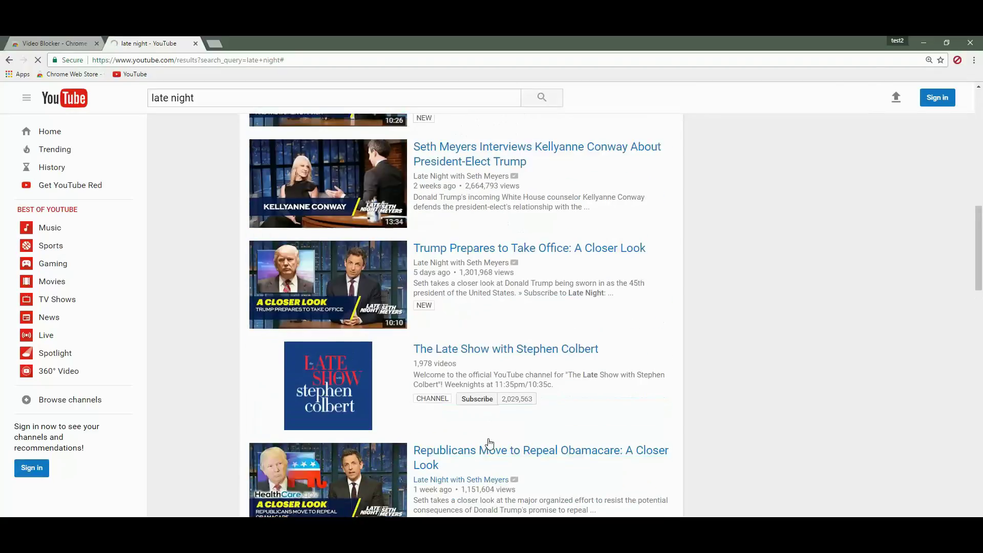
scroll(478, 439, "up", 3)
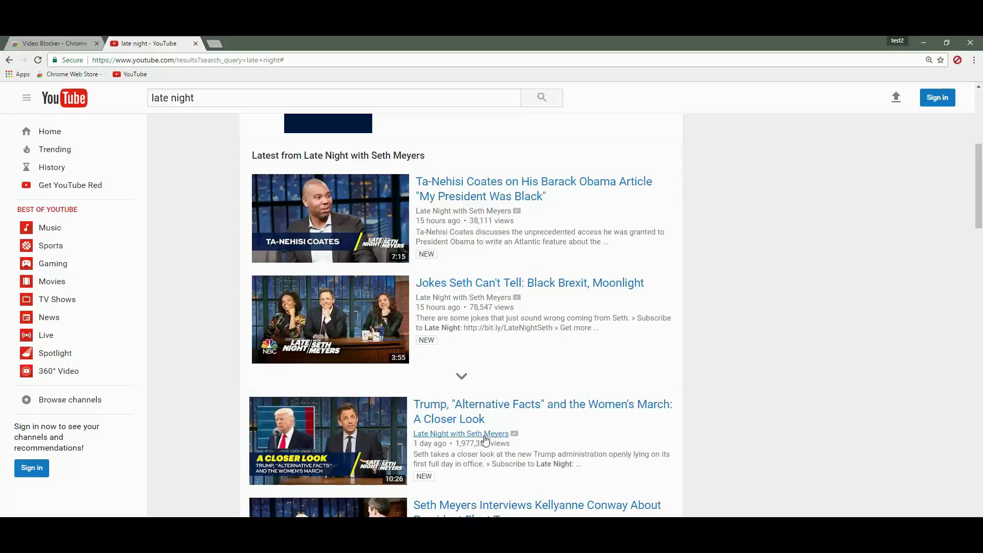
Block all videos from the Late Night with Seth Meyers channel through the link context menu.
right_click(455, 424)
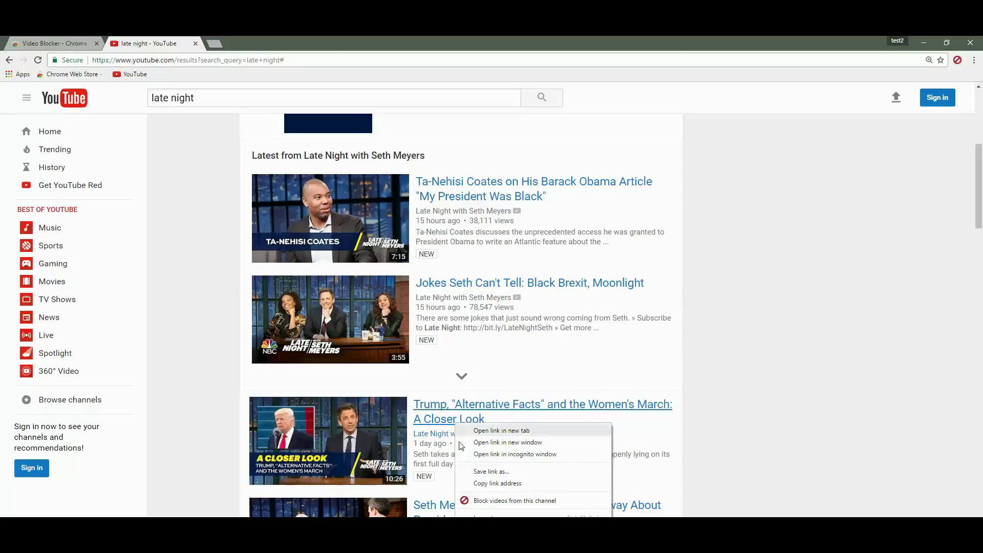
left_click(816, 460)
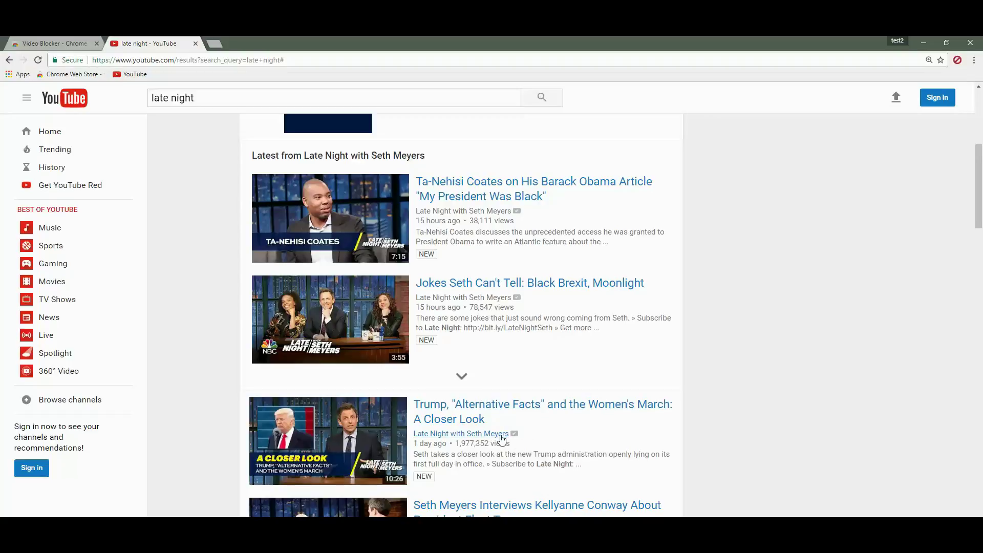
right_click(502, 436)
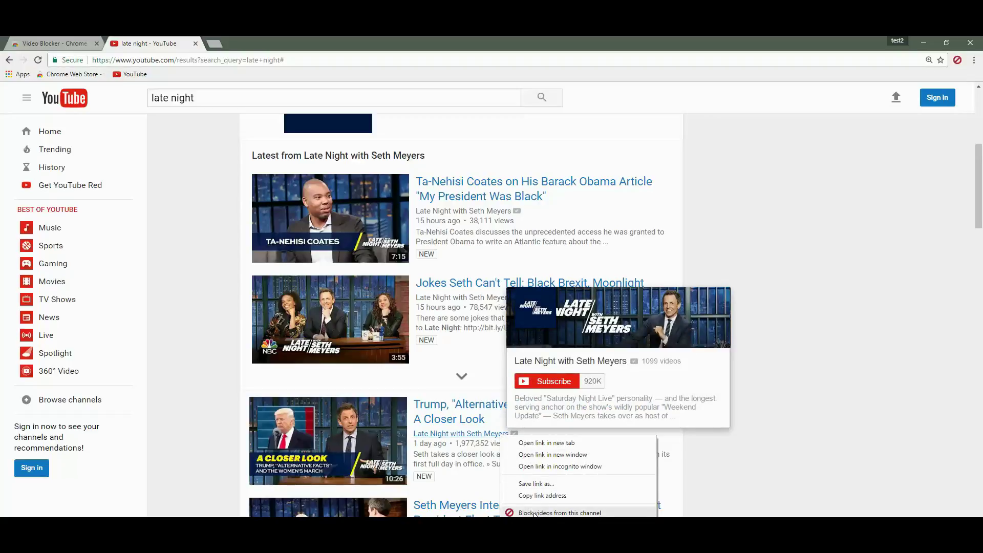
left_click(566, 513)
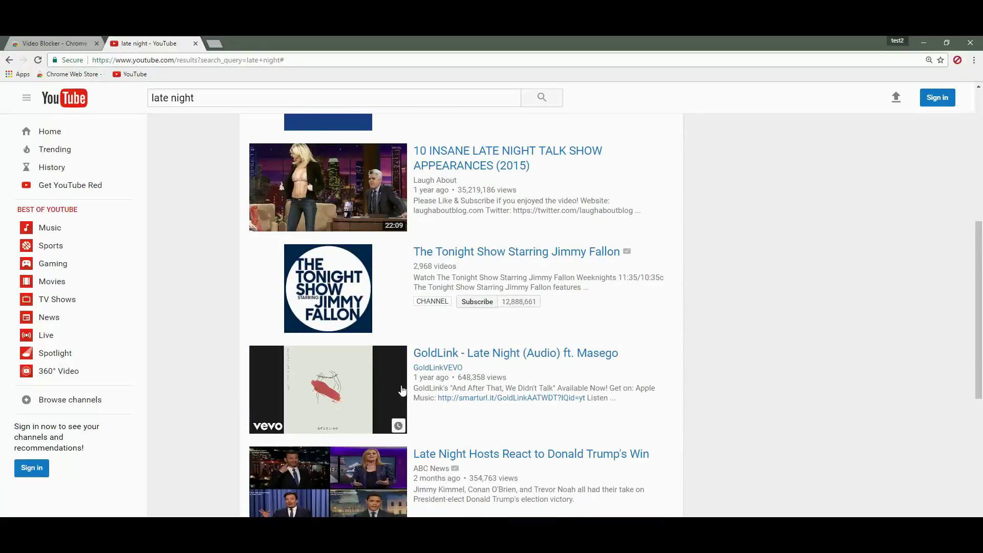
scroll(400, 358, "down", 5)
scroll(464, 340, "up", 12)
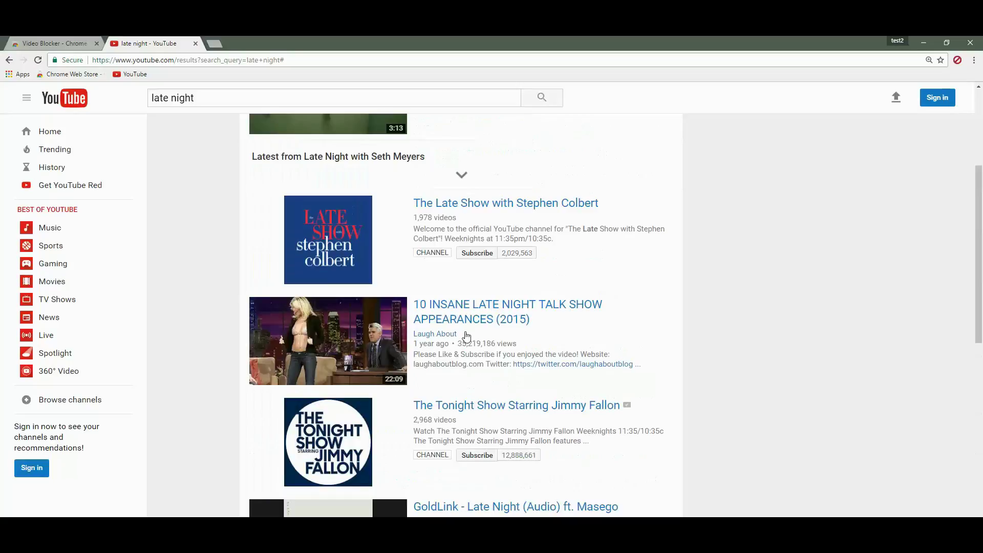
scroll(450, 352, "down", 15)
scroll(449, 357, "up", 8)
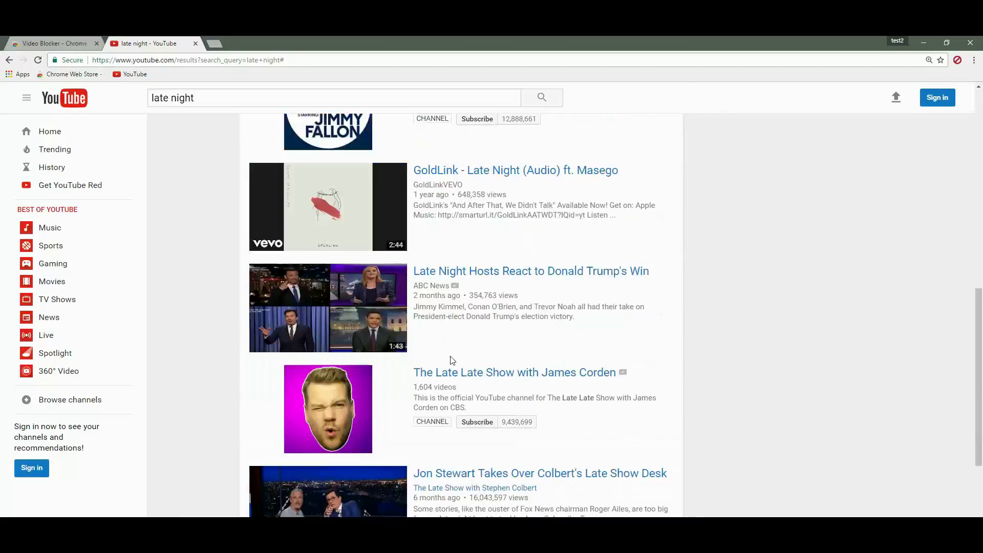
Open Video Blocker's Add tab to enter Laugh About as a new blocked entry.
left_click(957, 60)
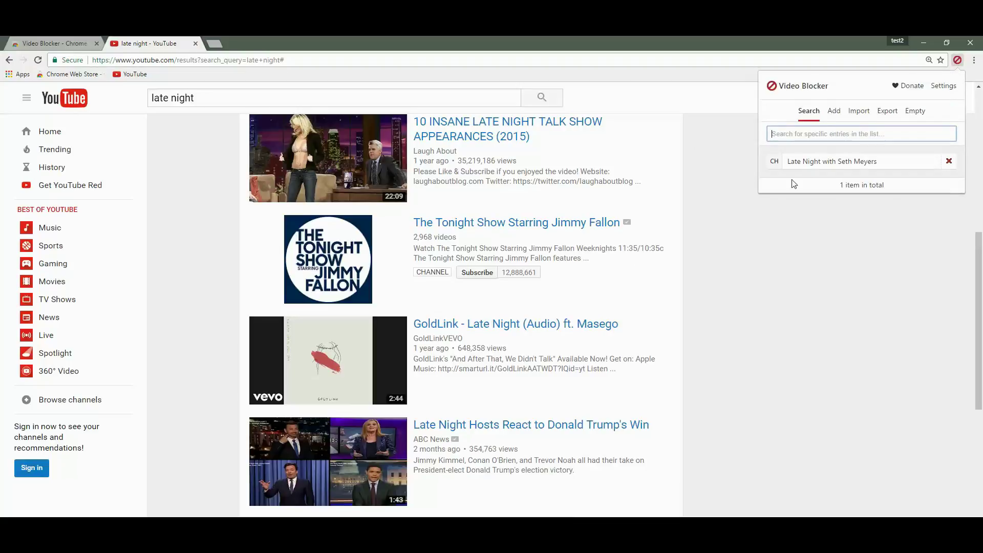
left_click_drag(771, 161, 779, 161)
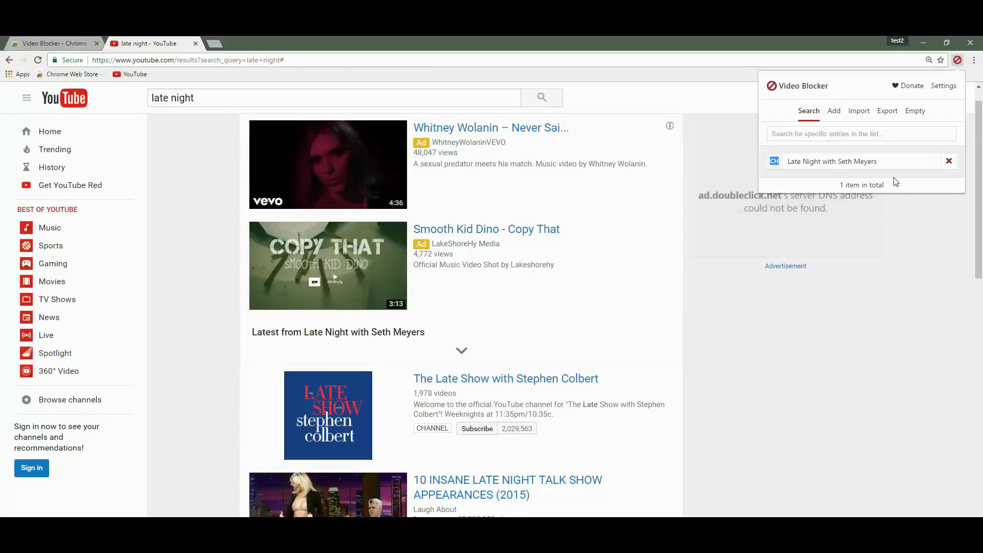
scroll(616, 307, "down", 2)
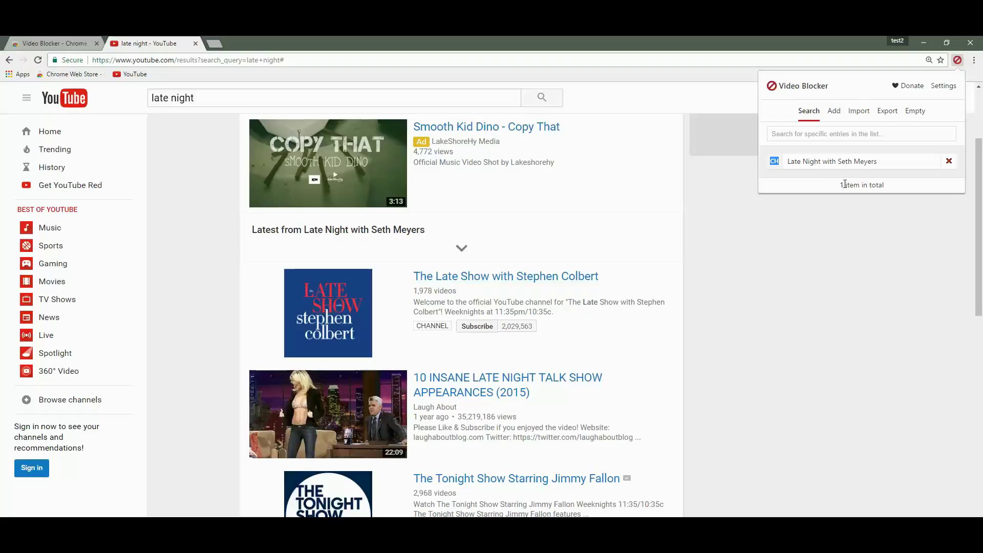
left_click(832, 113)
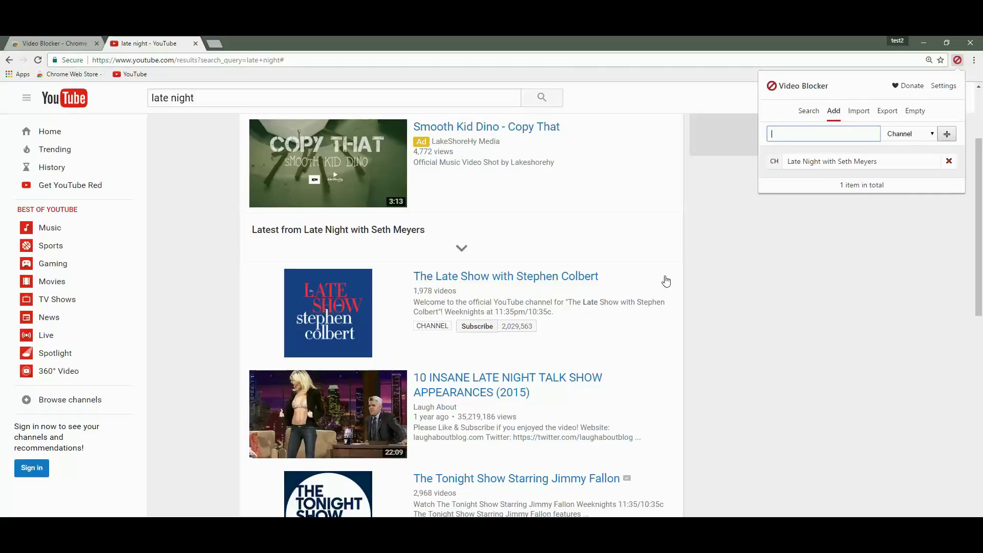
left_click(439, 411)
mouse_move(439, 411)
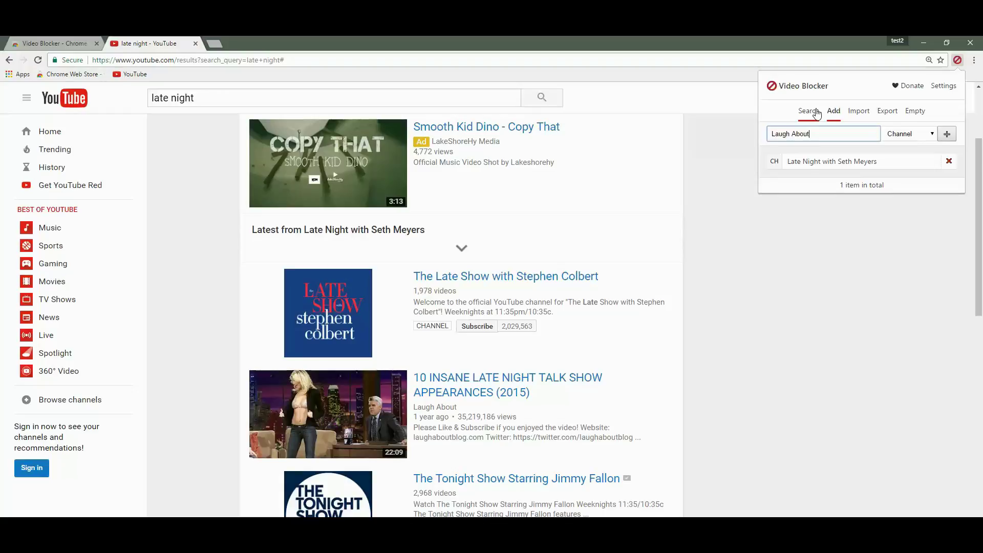
Add Laugh About as a blocked Channel and check its video is gone from the results.
left_click(905, 136)
left_click(908, 135)
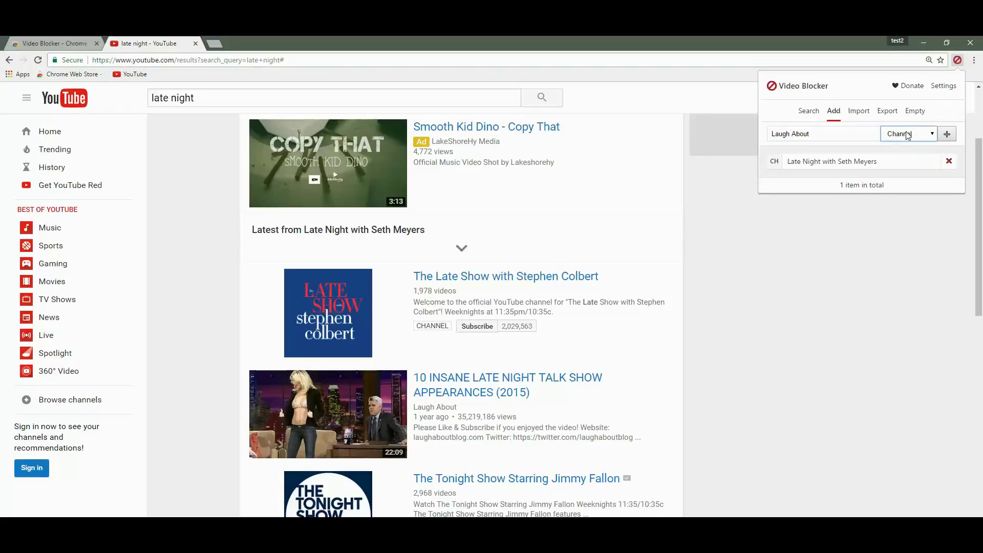
left_click(947, 134)
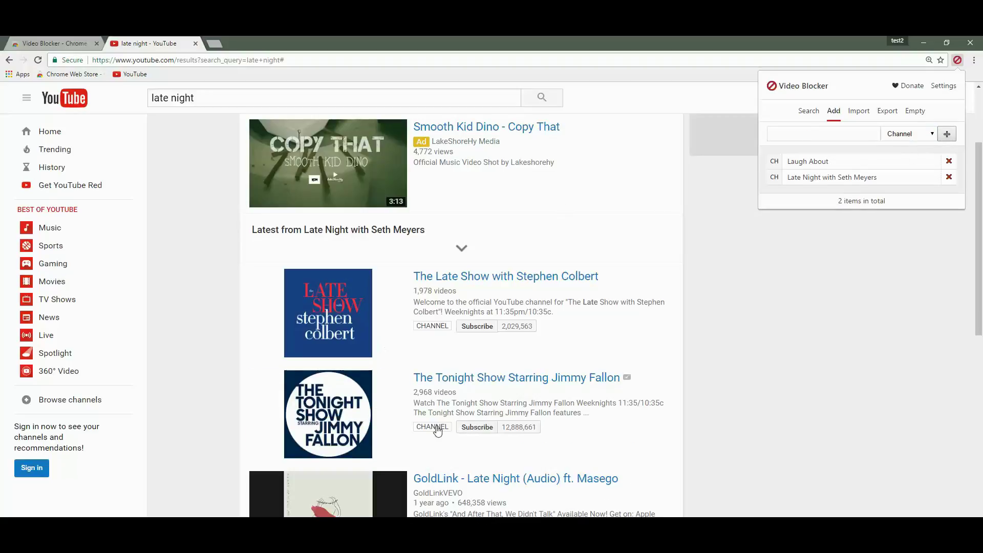
scroll(394, 358, "up", 1)
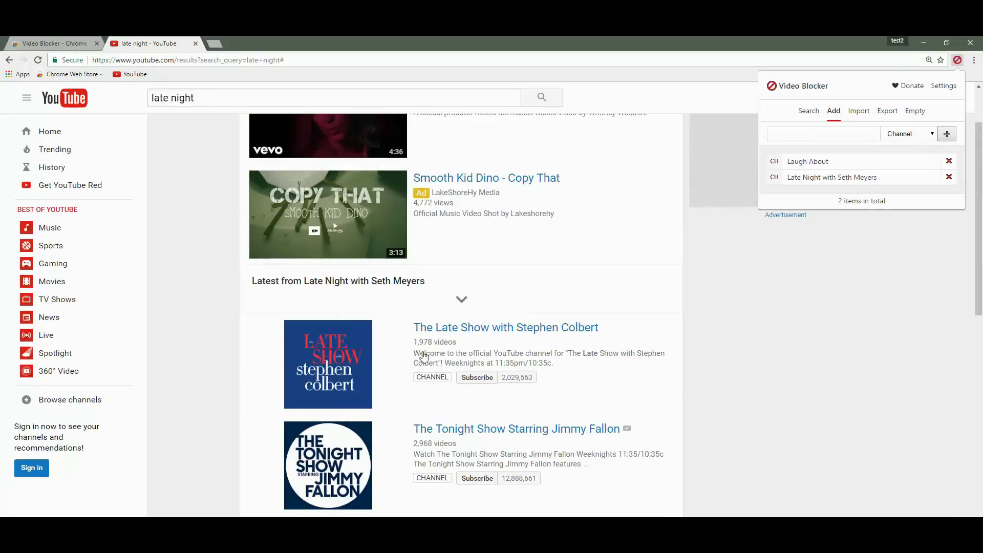
left_click(604, 322)
scroll(660, 330, "down", 4)
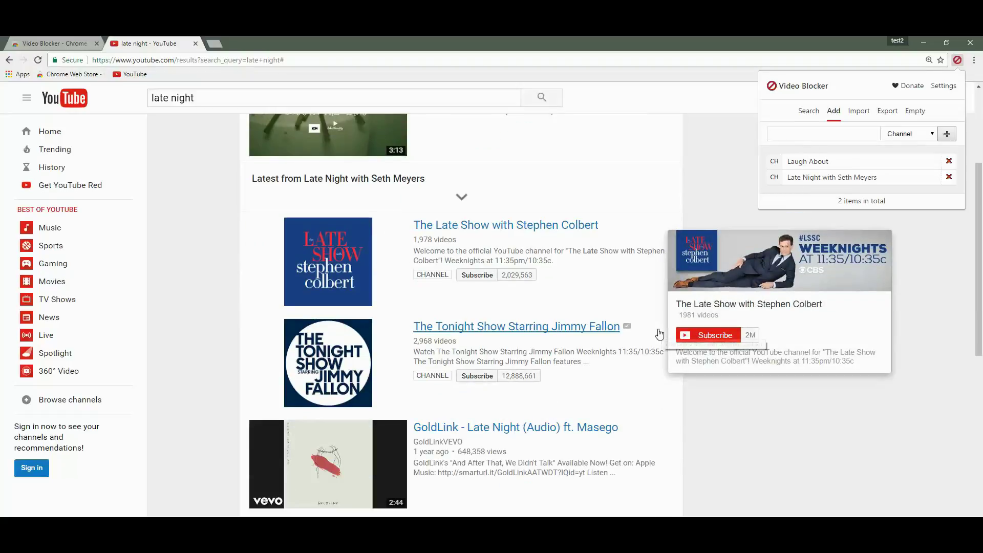
scroll(632, 333, "down", 1)
scroll(632, 333, "up", 5)
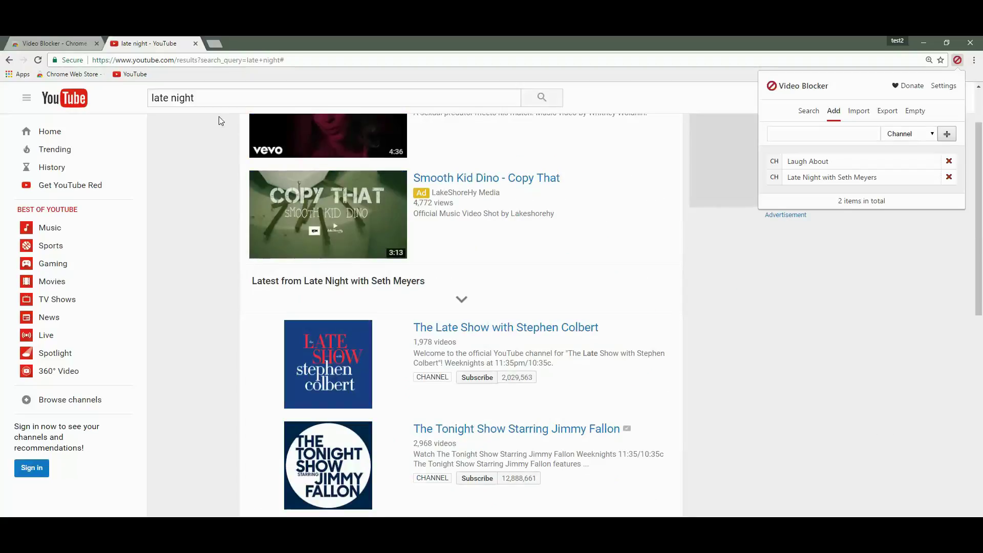
Search YouTube for 'annoying orange'.
left_click(169, 98)
type("annoying orange")
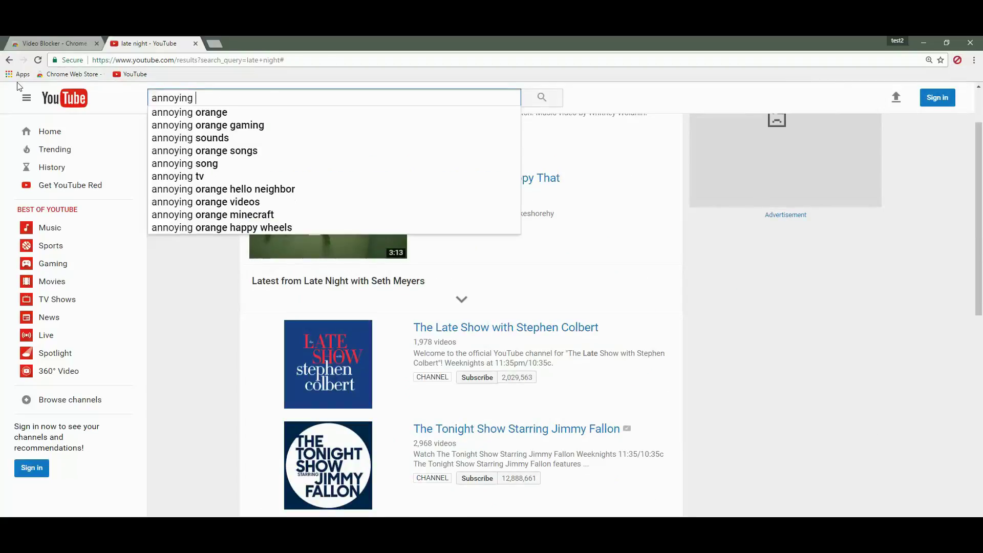
key("Return")
scroll(446, 353, "down", 1)
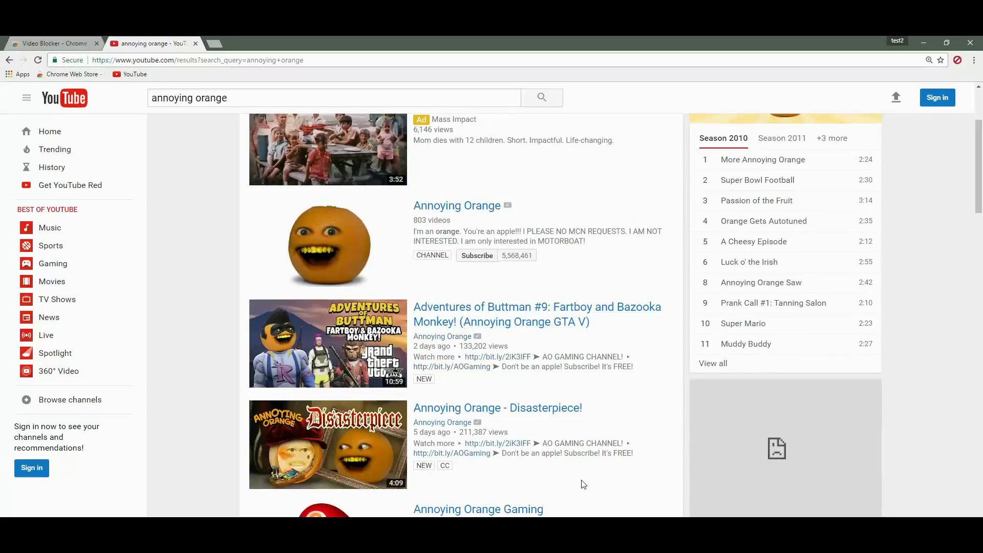
Highlight the Buttman and Disasterpiece videos in the annoying orange results.
left_click_drag(581, 483, 268, 315)
left_click(204, 331)
mouse_move(451, 343)
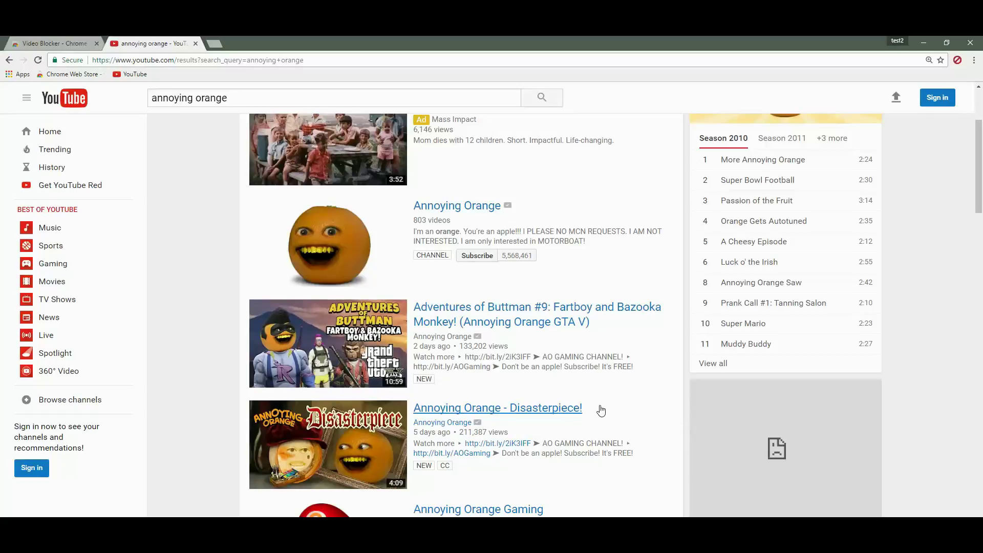
left_click_drag(577, 408, 535, 410)
Add Disasterpiece to Video Blocker as a blocked Keyword entry.
left_click(956, 60)
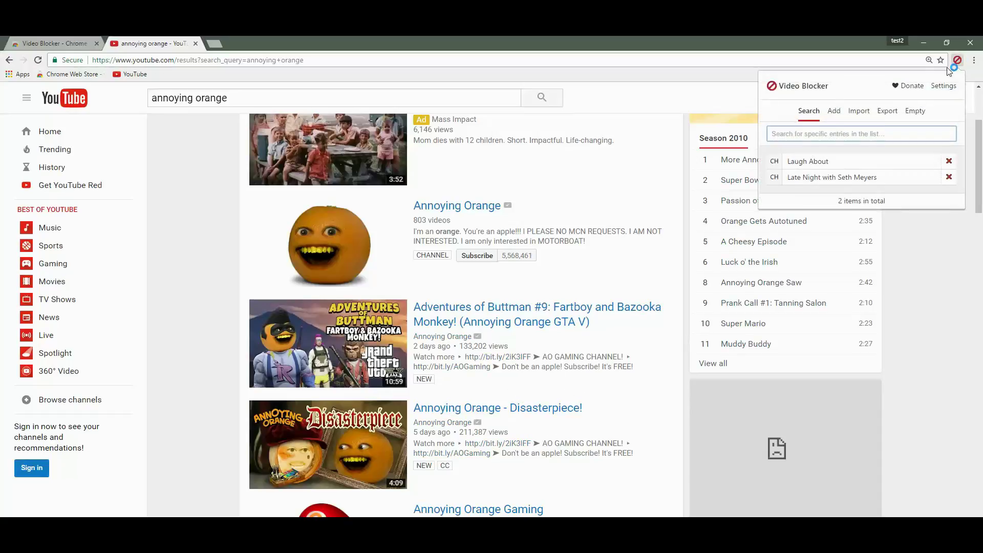
left_click(834, 113)
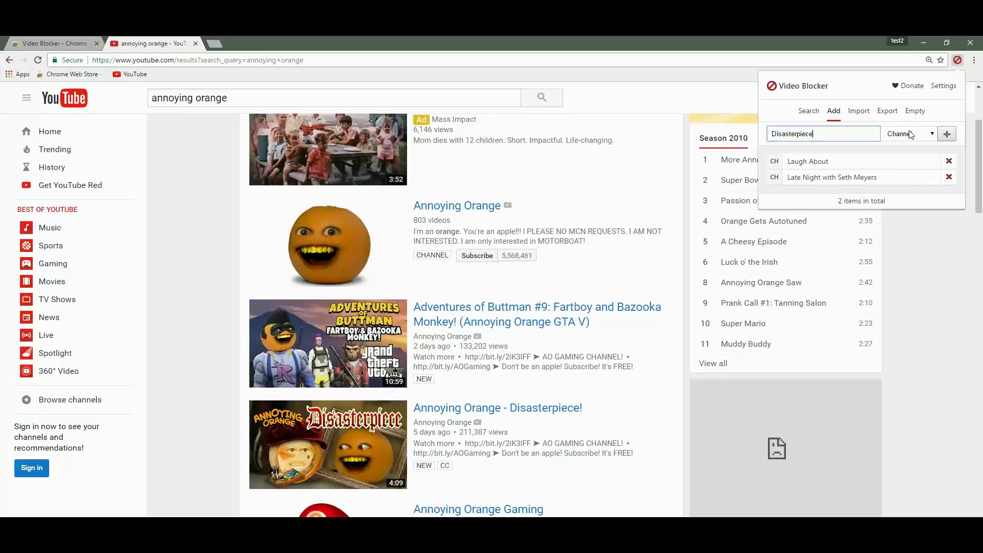
left_click(909, 133)
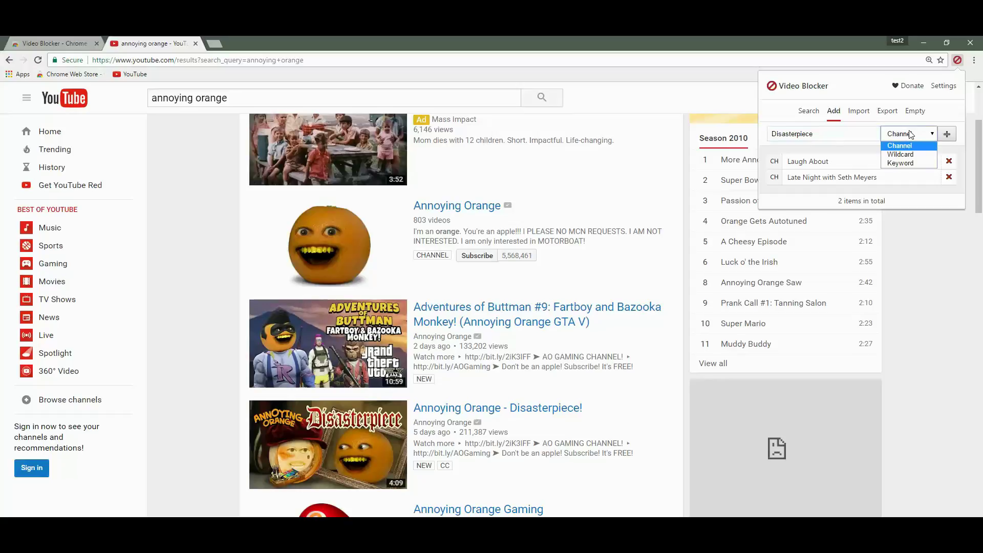
left_click(902, 168)
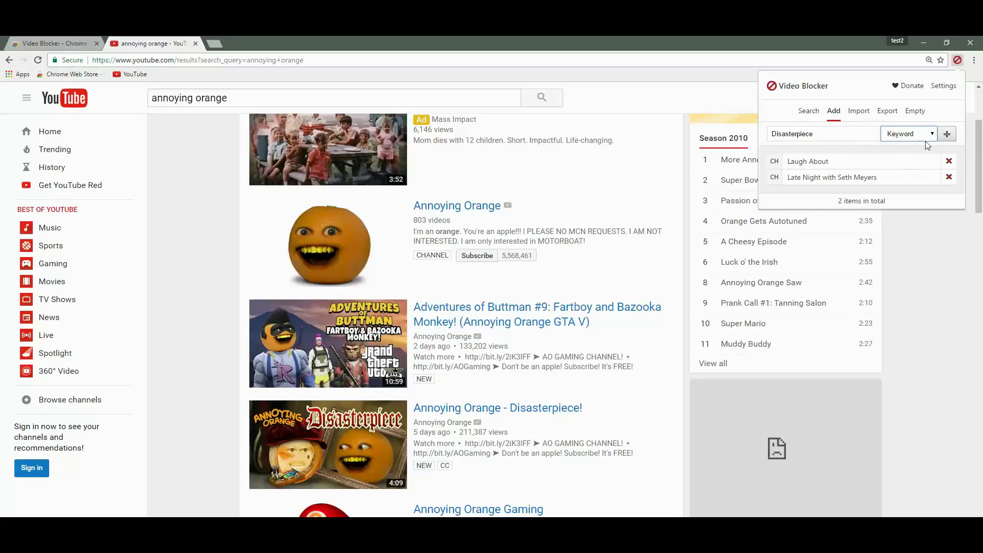
left_click(947, 134)
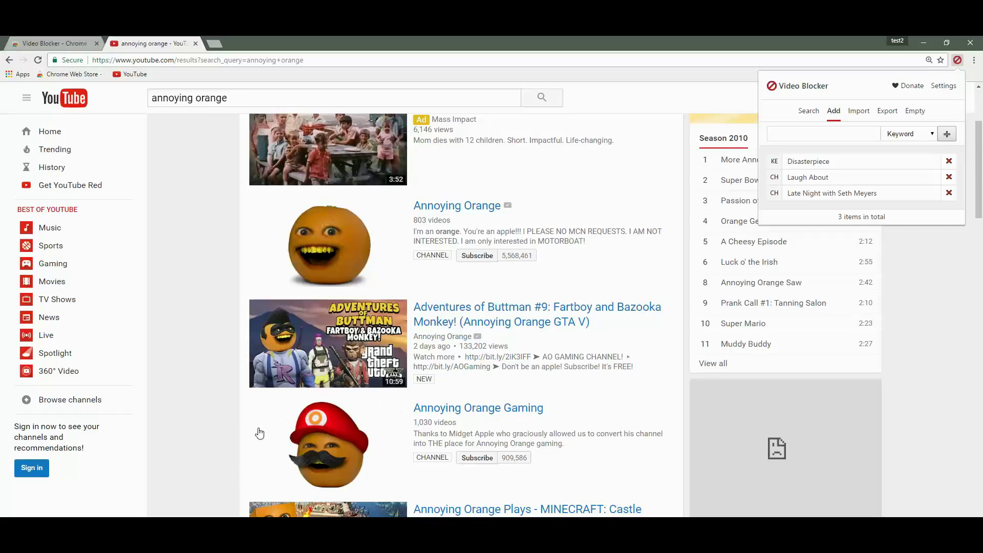
mouse_move(347, 464)
scroll(535, 291, "up", 1)
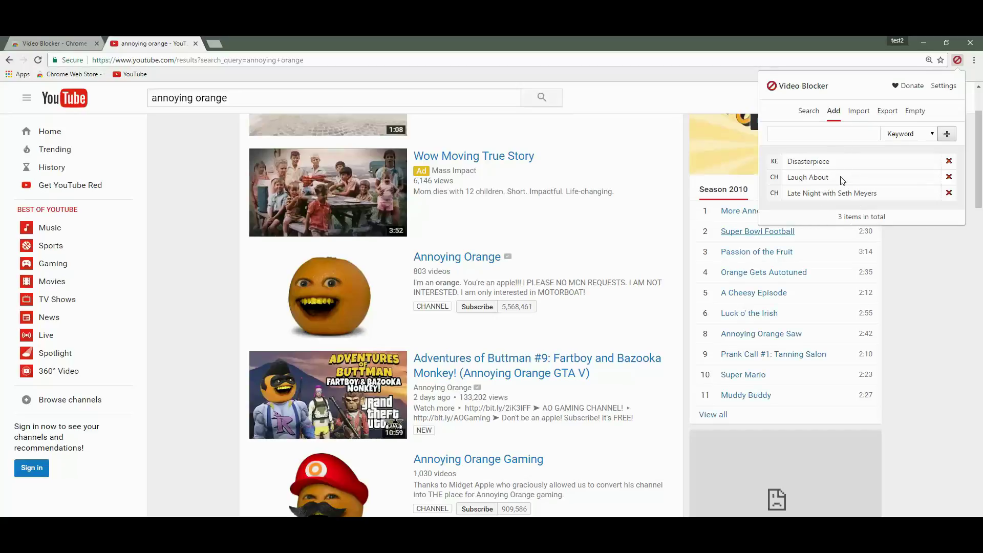
Highlight the Disasterpiece keyword entry and its type label in the blocked list.
double_click(773, 160)
left_click(781, 168)
left_click_drag(832, 161, 786, 162)
left_click(781, 181)
Empty Video Blocker's blocked list, confirming with Yes, and close the popup.
left_click(918, 114)
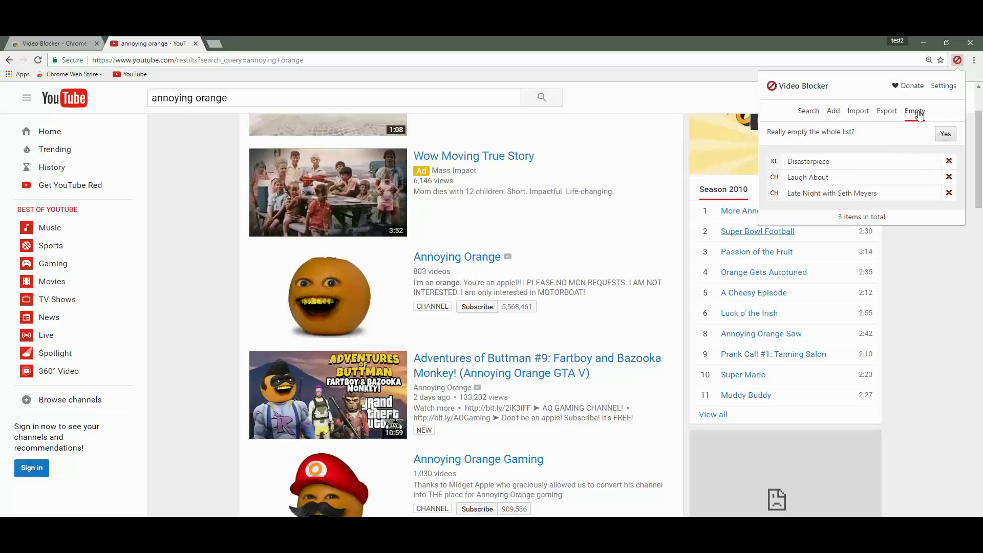
left_click(944, 134)
left_click(927, 343)
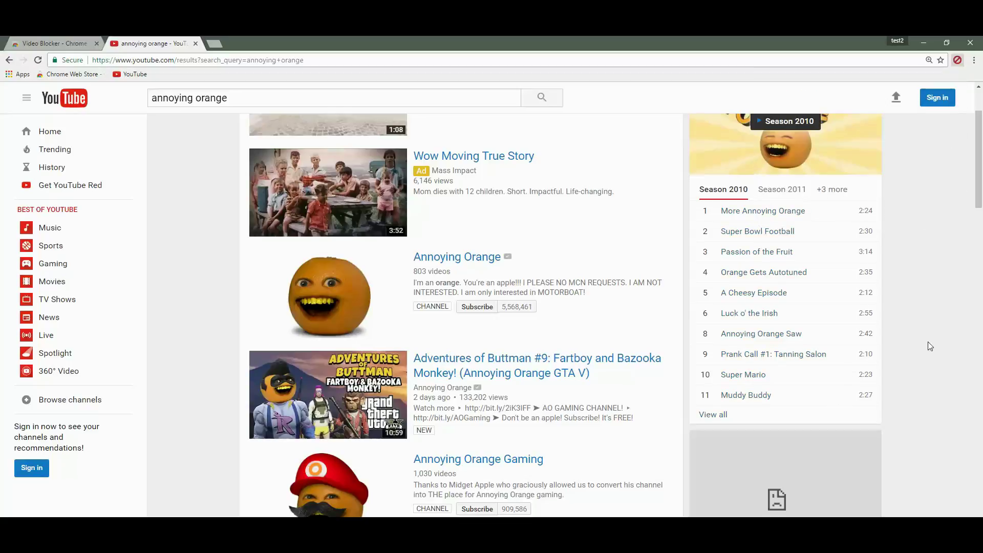
Highlight the Buttman result and scroll to see Disasterpiece back in the results.
right_click(928, 284)
left_click(229, 379)
left_click_drag(621, 441, 267, 374)
left_click(205, 398)
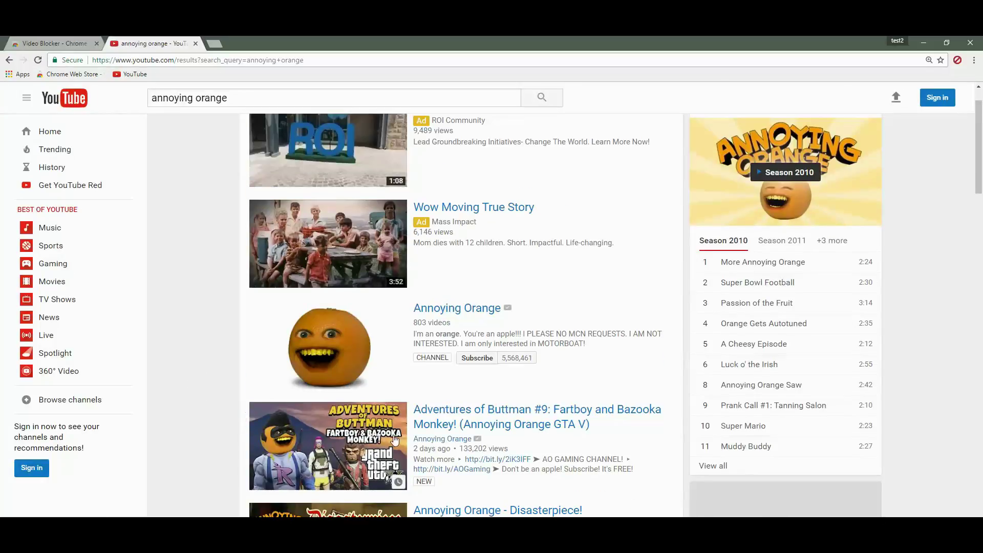
scroll(616, 416, "down", 1)
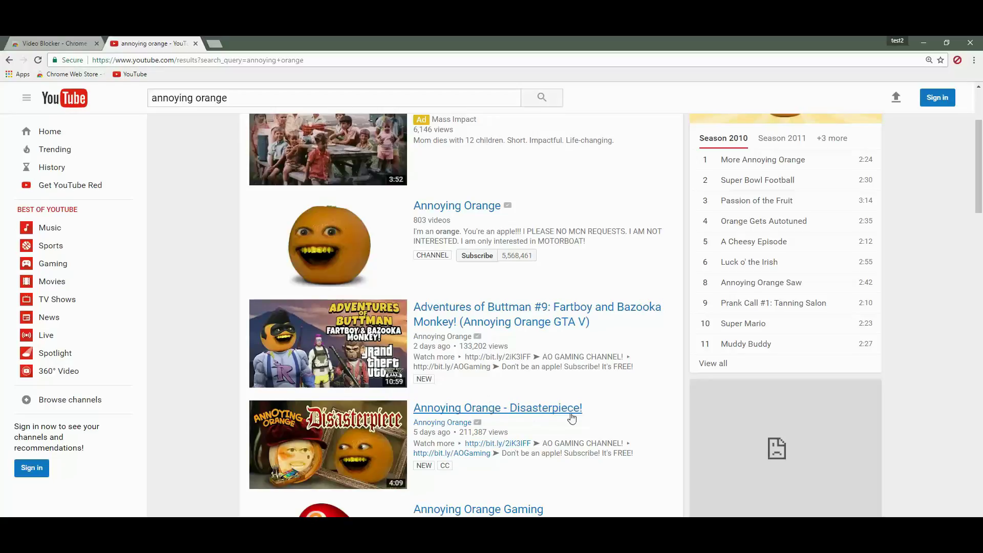